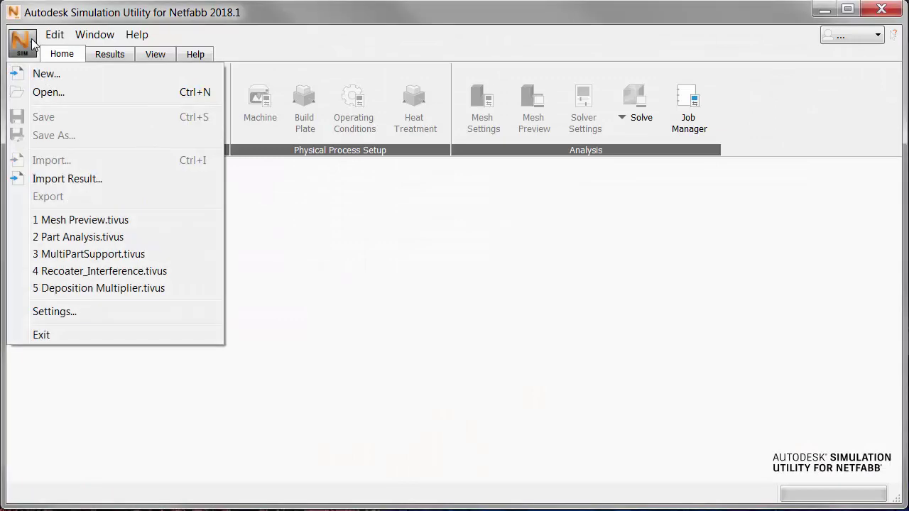
Step: Start a new simulation with Example_5.stl converted to millimetres, and tilt the view into perspective
left_click(43, 71)
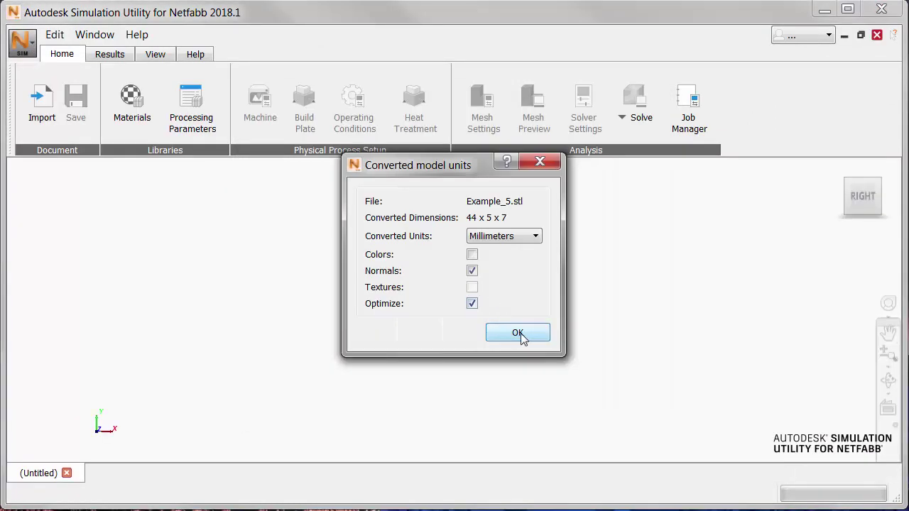
left_click(518, 333)
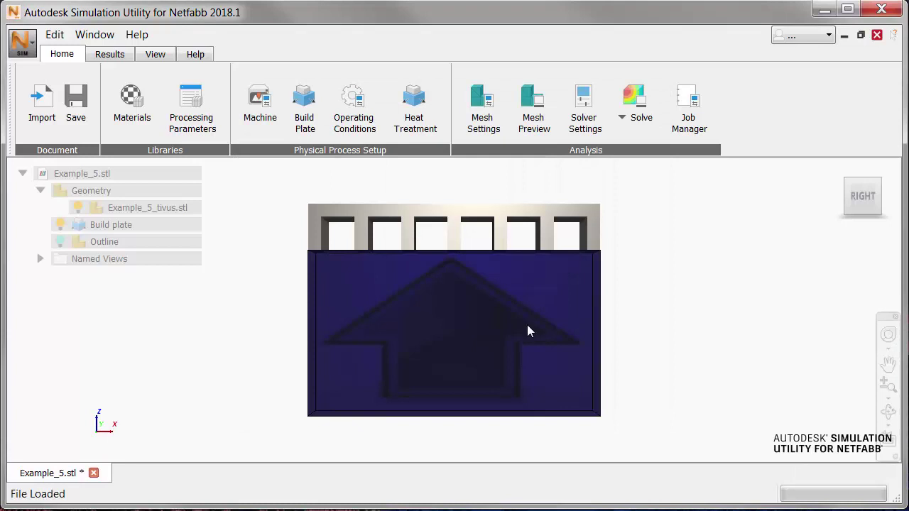
left_click_drag(450, 251, 611, 305)
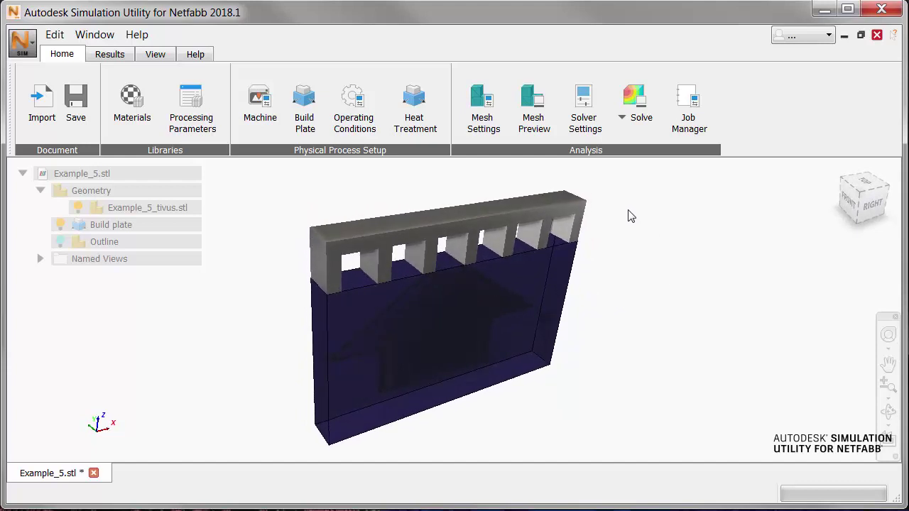
Step: Resize the build plate to 50 mm in X Length and 50 mm in Y Length
left_click(302, 101)
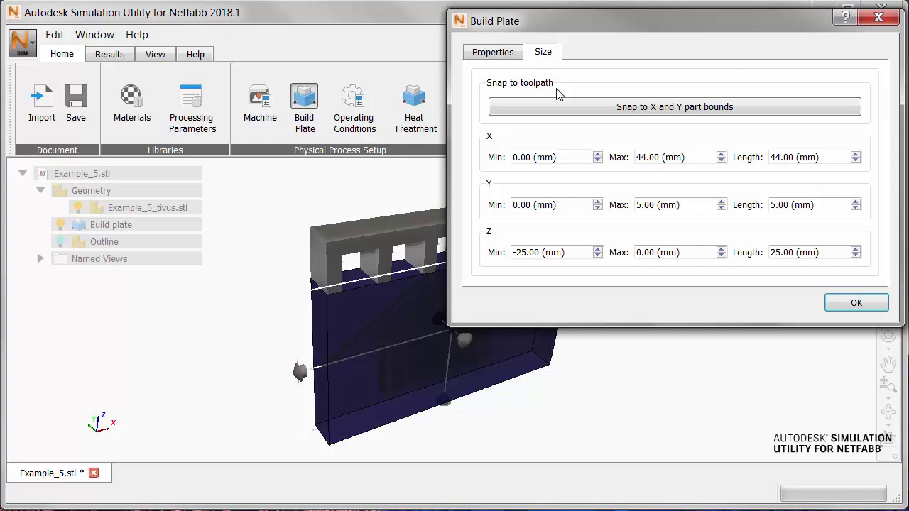
double_click(776, 157)
type("50")
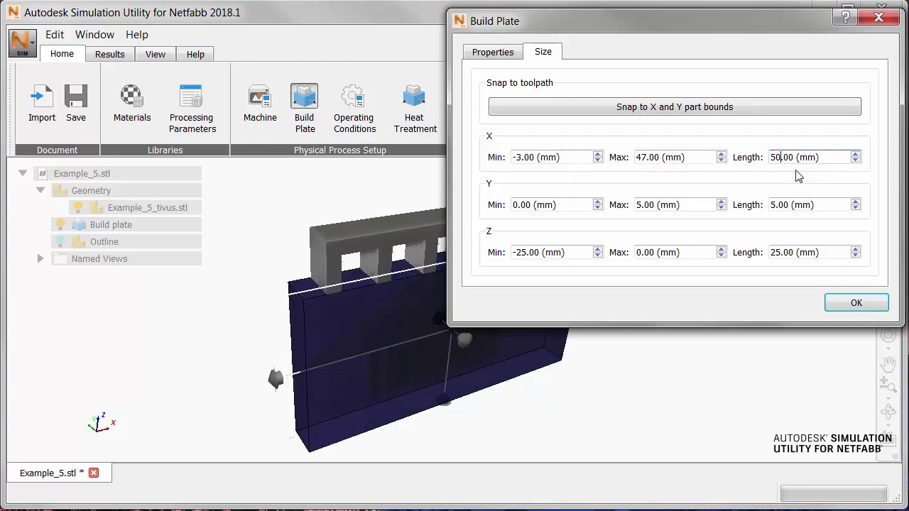
left_click(777, 205)
type("0")
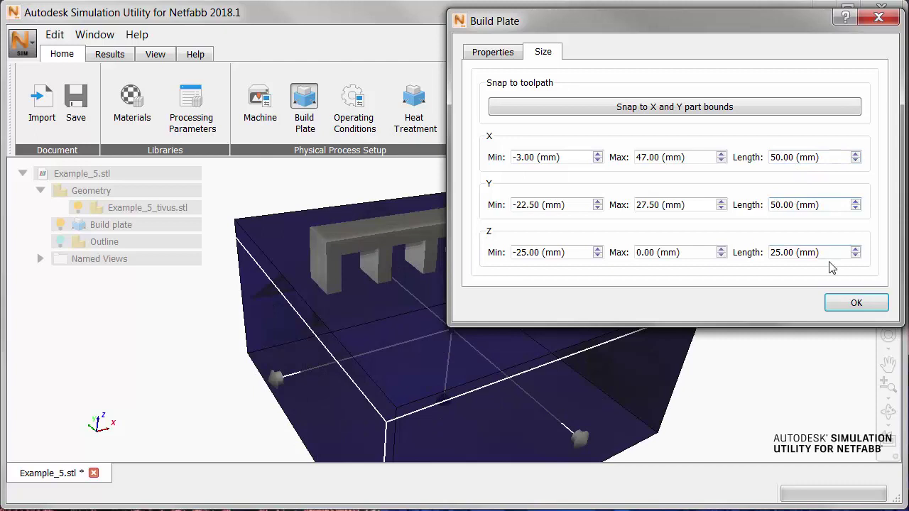
left_click(851, 304)
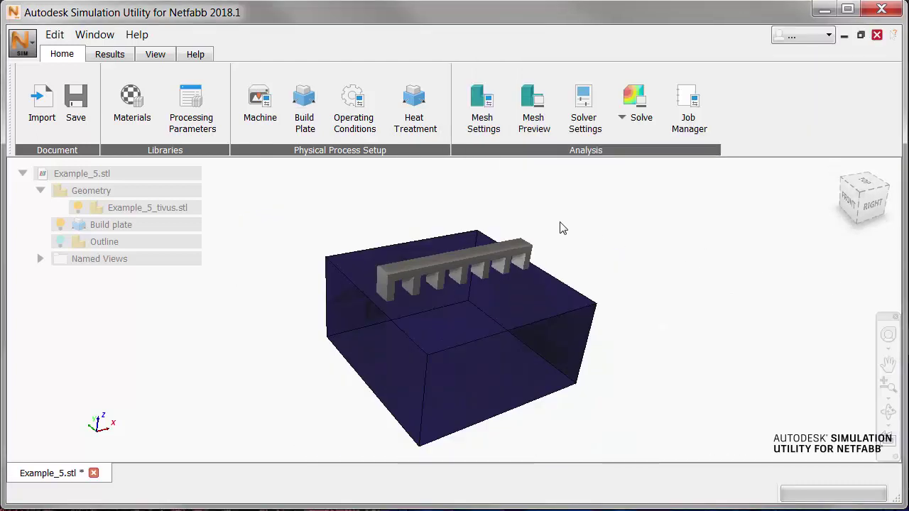
Step: Review the build plate's Inconel 625 properties and heating options, leaving heating at None
left_click(311, 103)
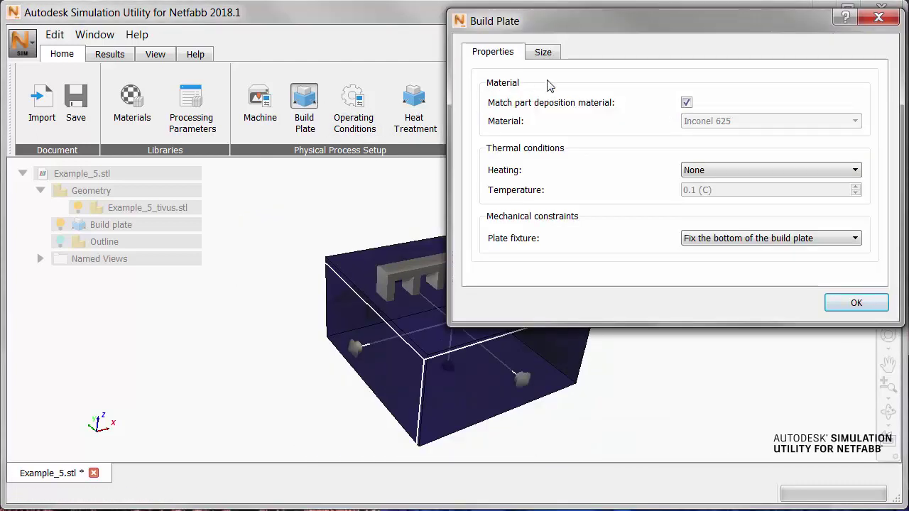
left_click_drag(753, 31, 619, 118)
left_click(717, 260)
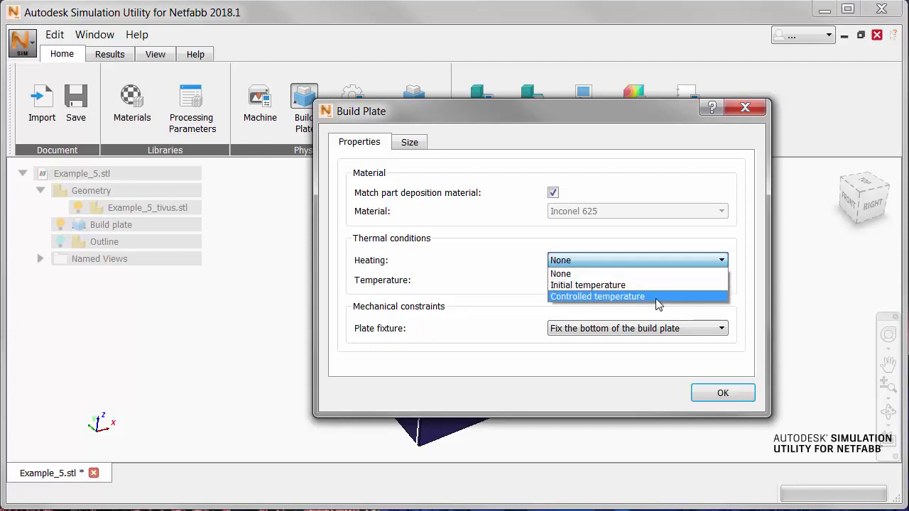
left_click(502, 272)
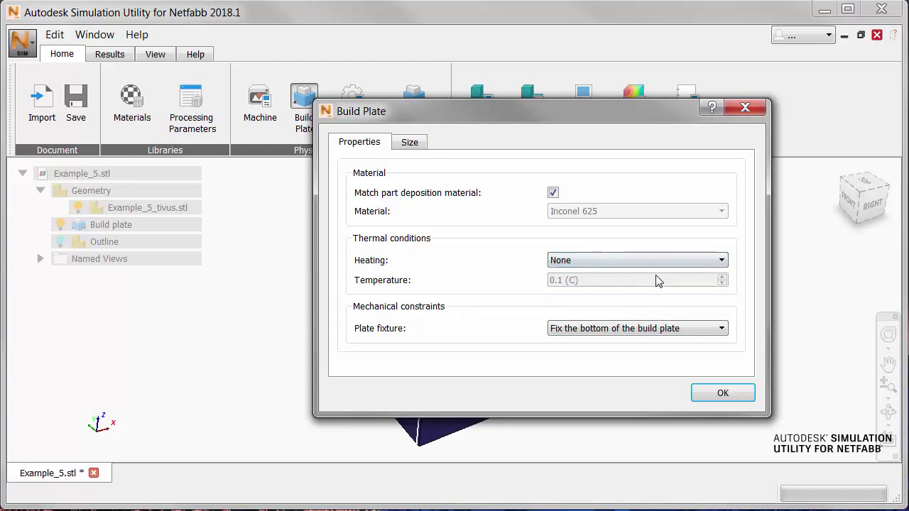
Step: List the plate fixture options: fixed bottom or Simulate bolt release
left_click(721, 329)
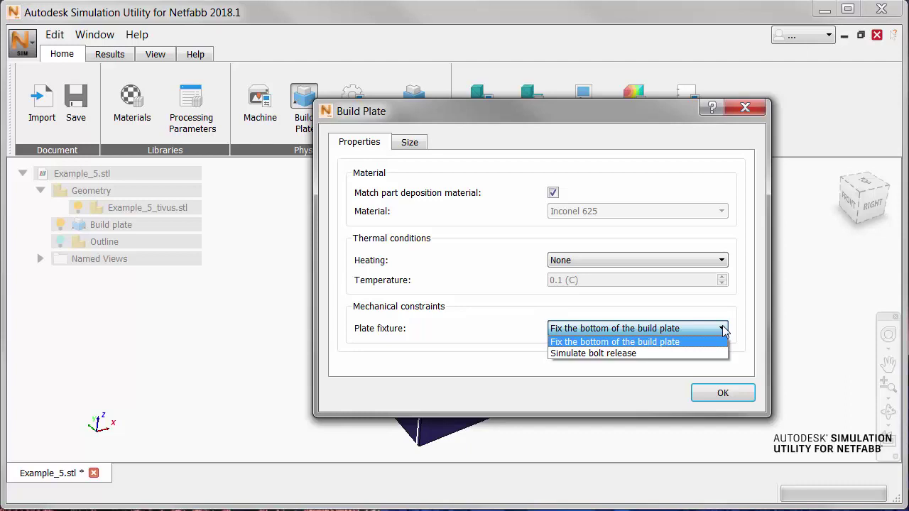
Step: Set plate heating to Controlled temperature at 100 °C and the fixture to Simulate bolt release
left_click(722, 260)
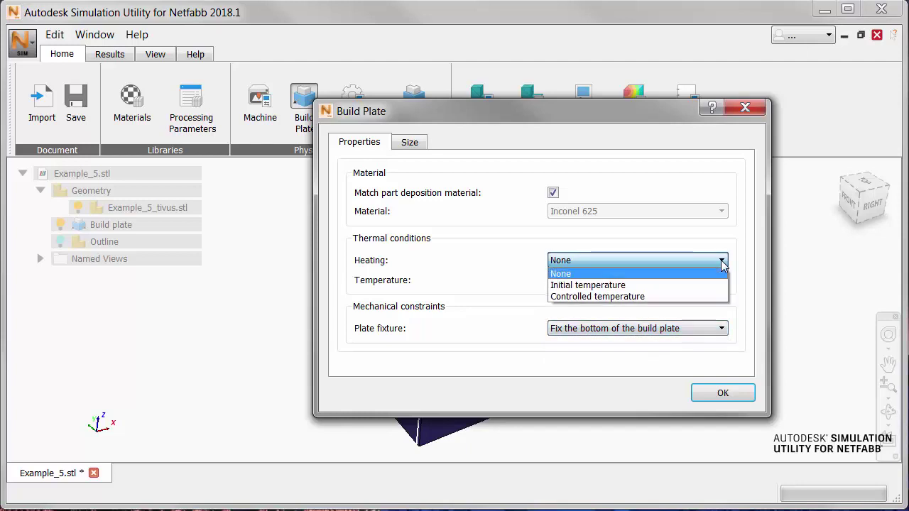
left_click(695, 297)
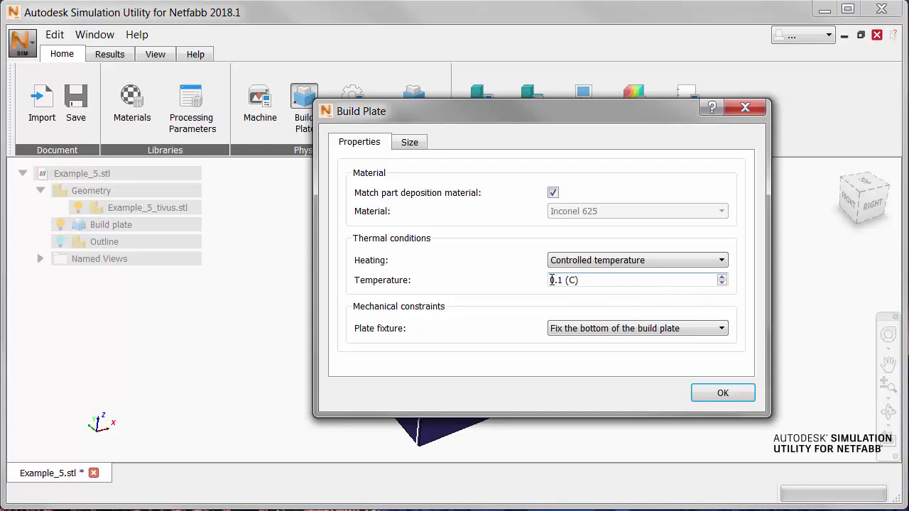
left_click_drag(551, 279, 561, 280)
type("100")
left_click(642, 326)
left_click(637, 355)
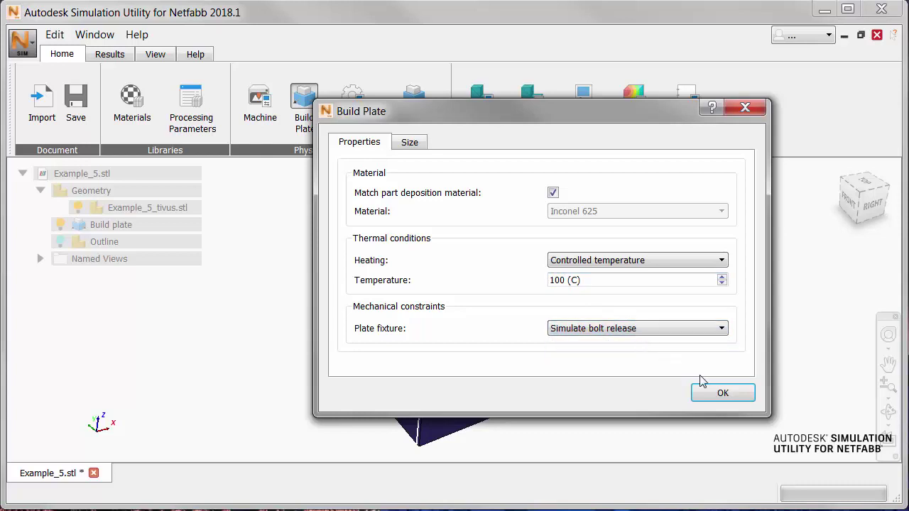
left_click(726, 393)
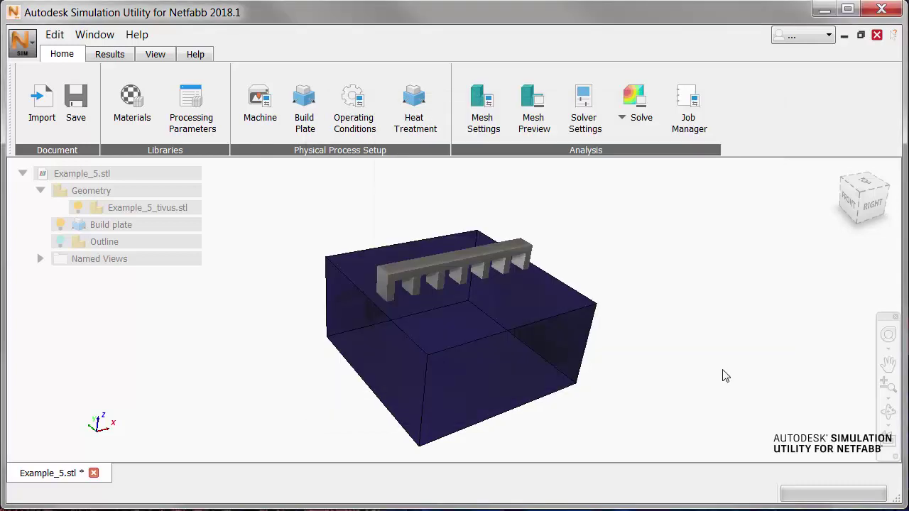
Step: Solve locally, saving the project as 'Boundary Conditions' in SUN 2018.1 Saved Projects
left_click(634, 106)
left_click(662, 149)
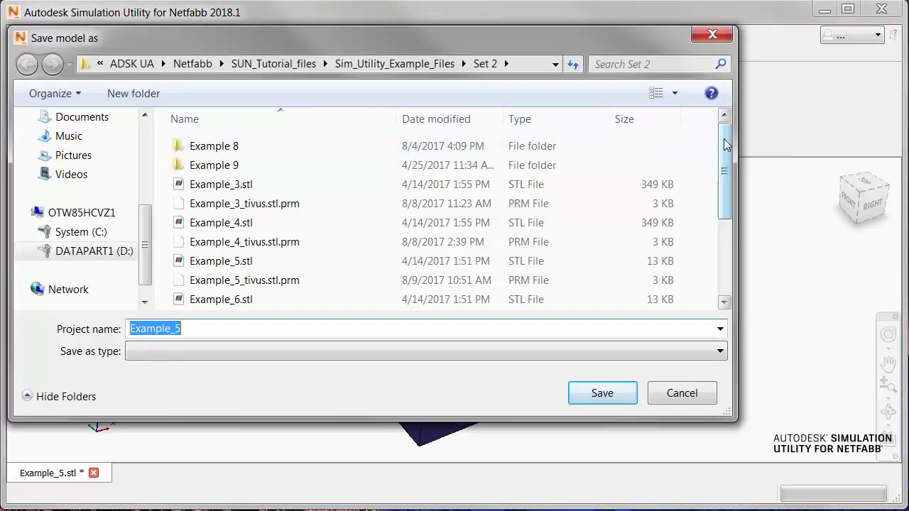
left_click(298, 67)
left_click(389, 63)
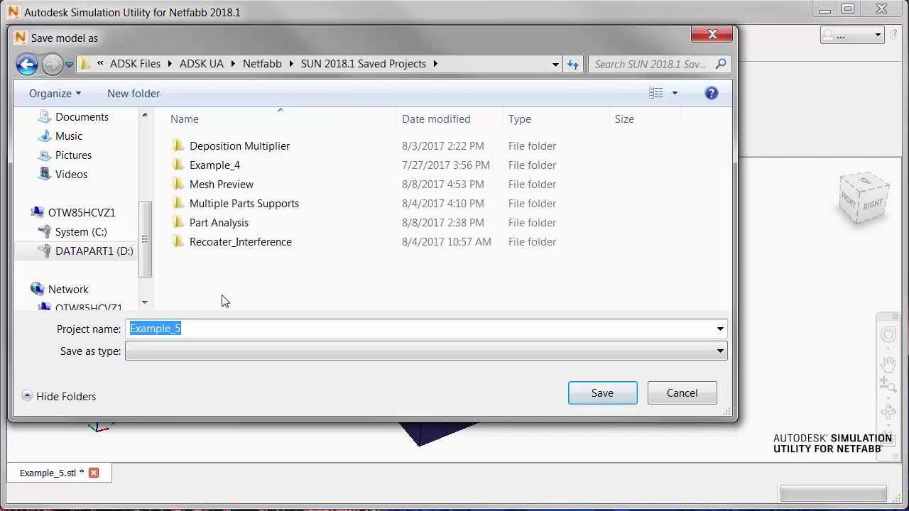
type("Boundary")
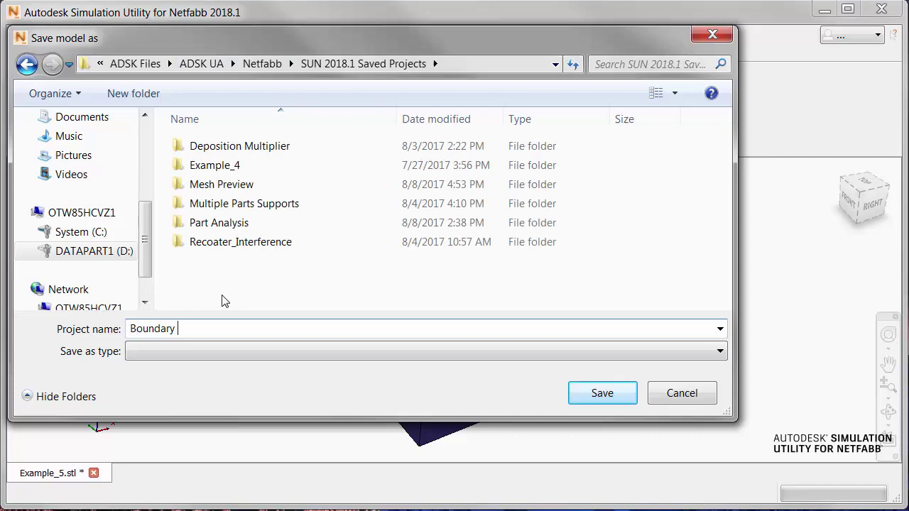
type(" Conditions")
left_click(602, 394)
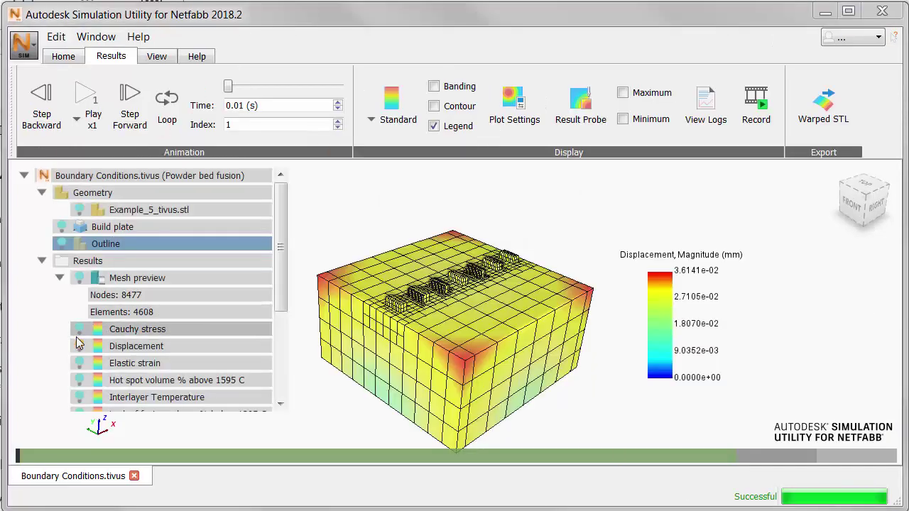
Step: Display the Temperature result and animate it on loop, pausing at the 3303.22 s step
left_click_drag(281, 284, 281, 368)
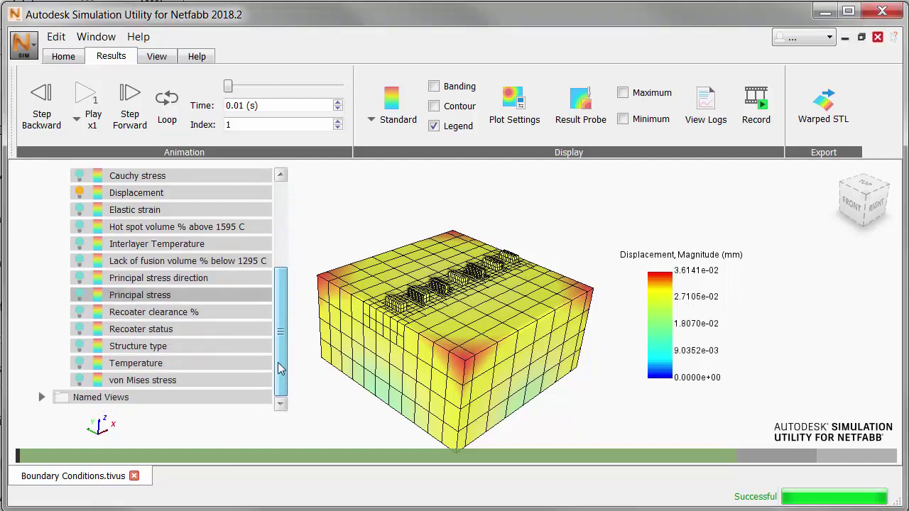
left_click(78, 363)
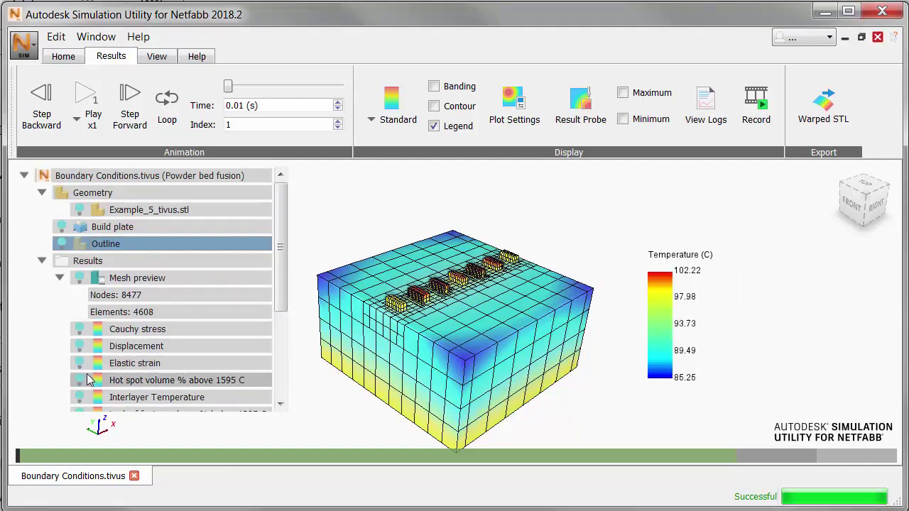
left_click(82, 101)
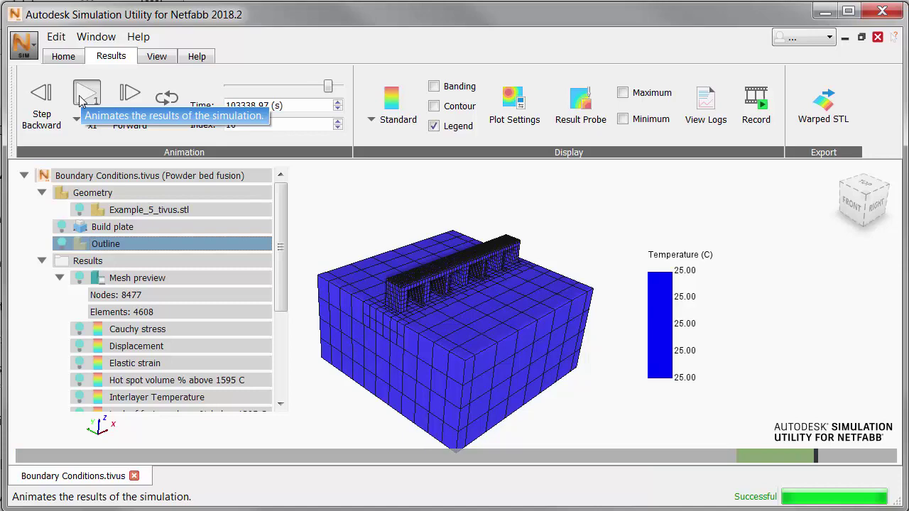
left_click(170, 101)
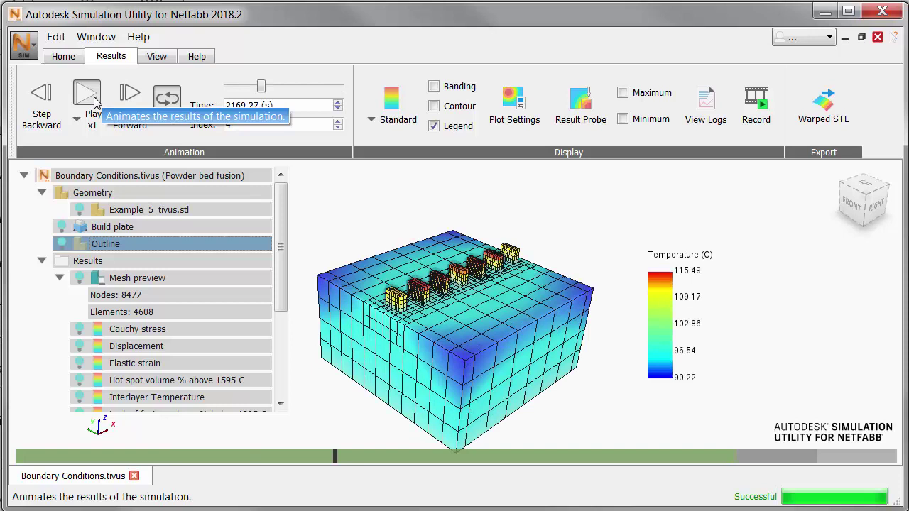
left_click(88, 100)
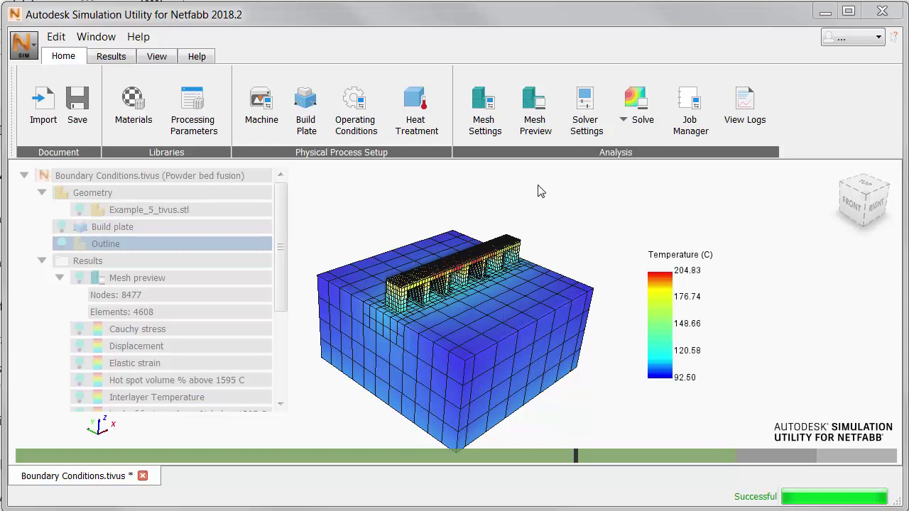
Step: Switch from the Results ribbon back to the Home setup commands
left_click(111, 57)
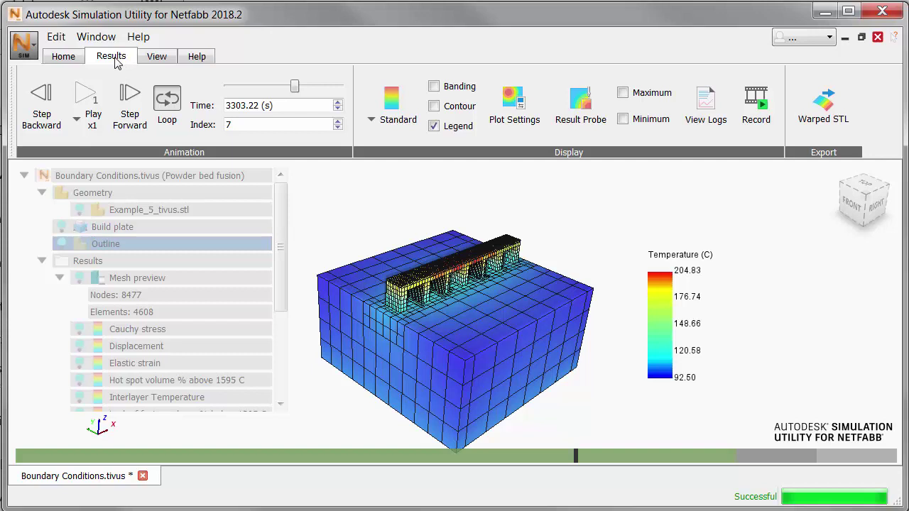
left_click(68, 59)
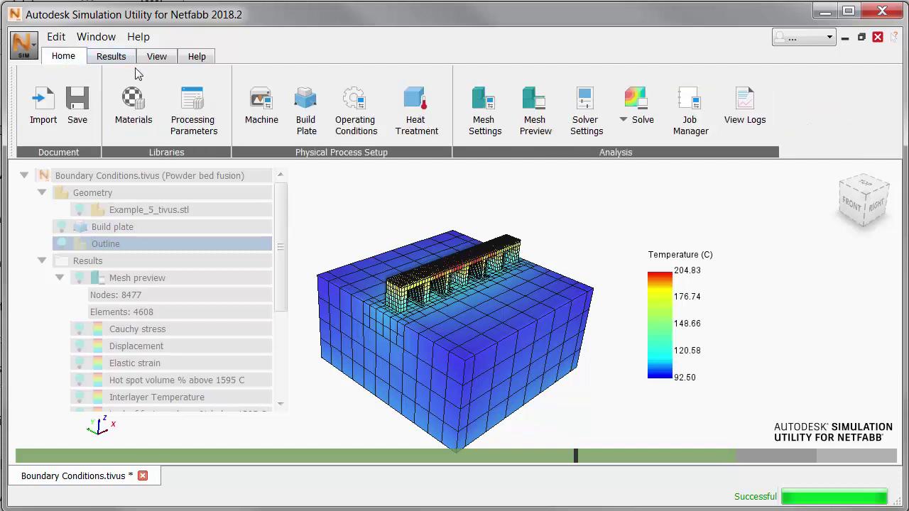
Step: Change the thermal boundary condition to Conduction to loose powder, keeping 25 °C ambient
left_click(356, 100)
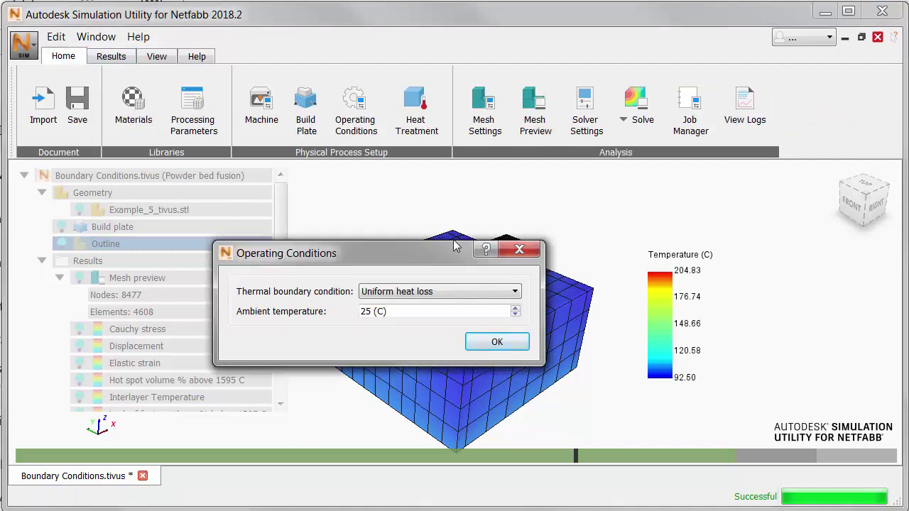
left_click(516, 294)
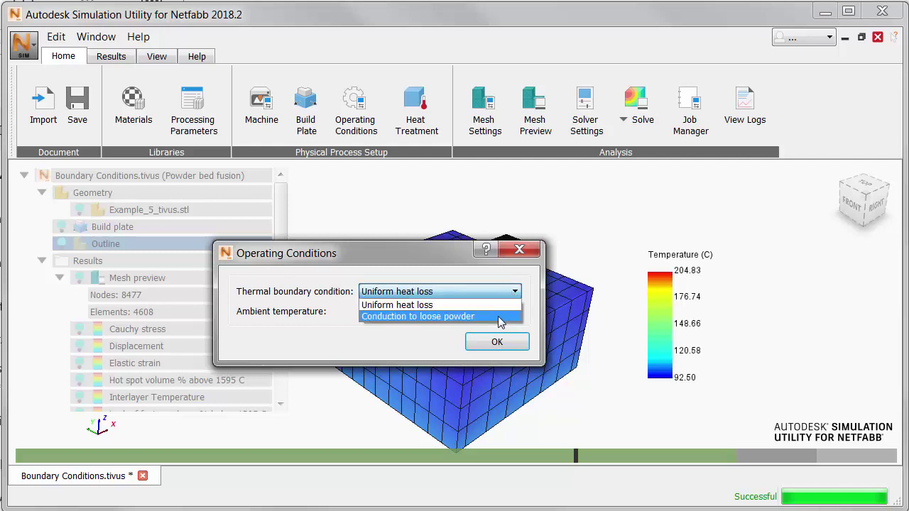
left_click(499, 317)
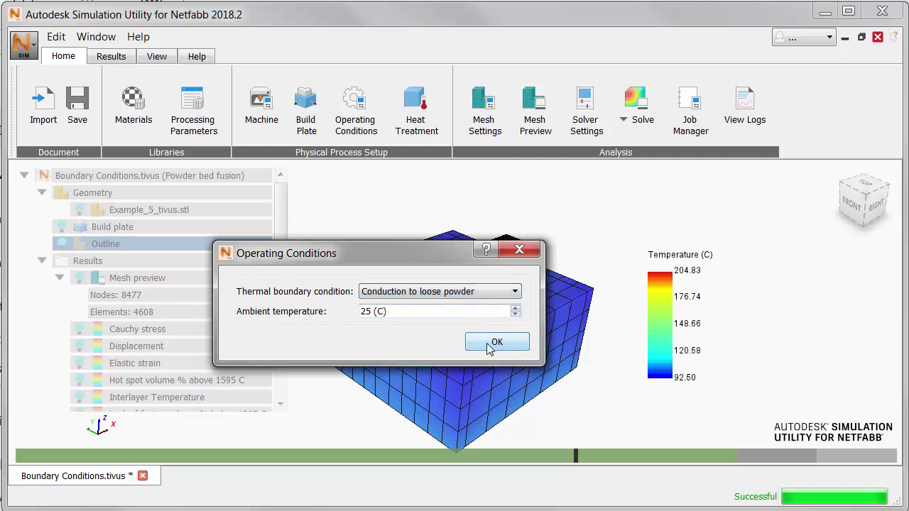
left_click(496, 343)
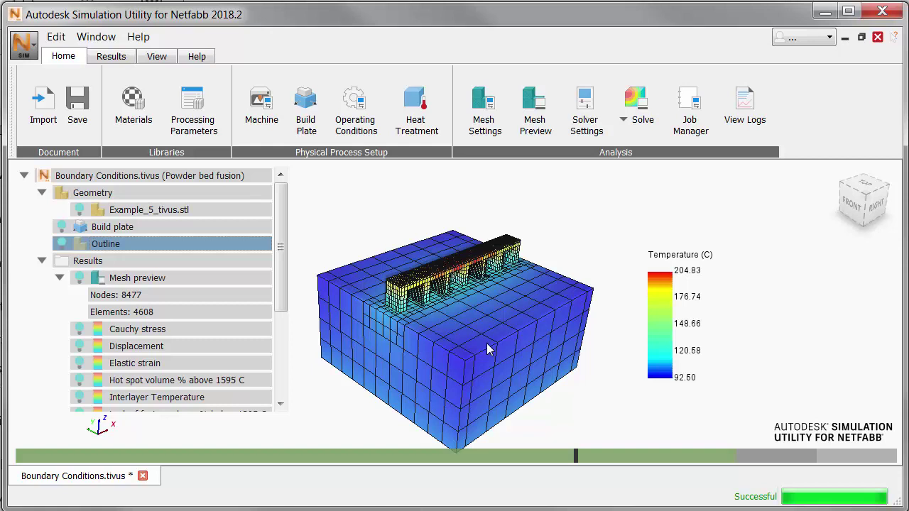
Step: Re-solve, discarding the old results, and scroll the Results tree to Temperature (trapped powder)
left_click(635, 99)
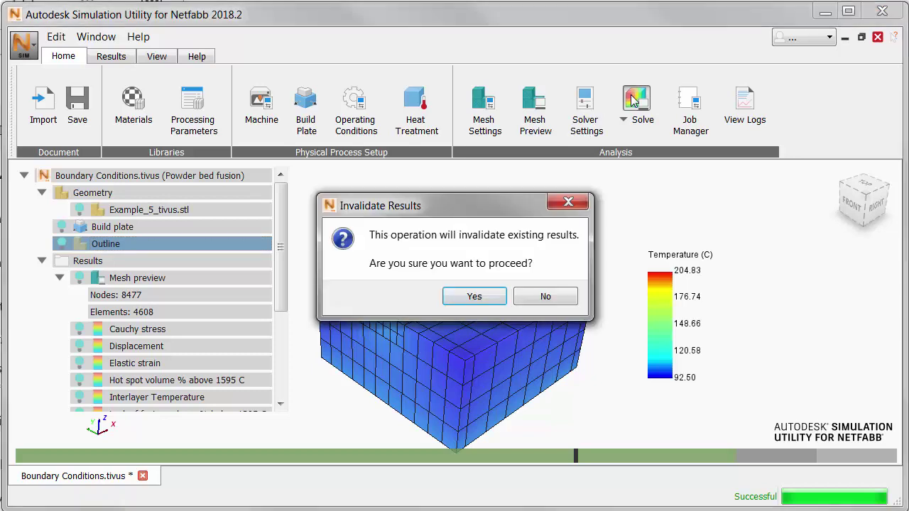
left_click(487, 298)
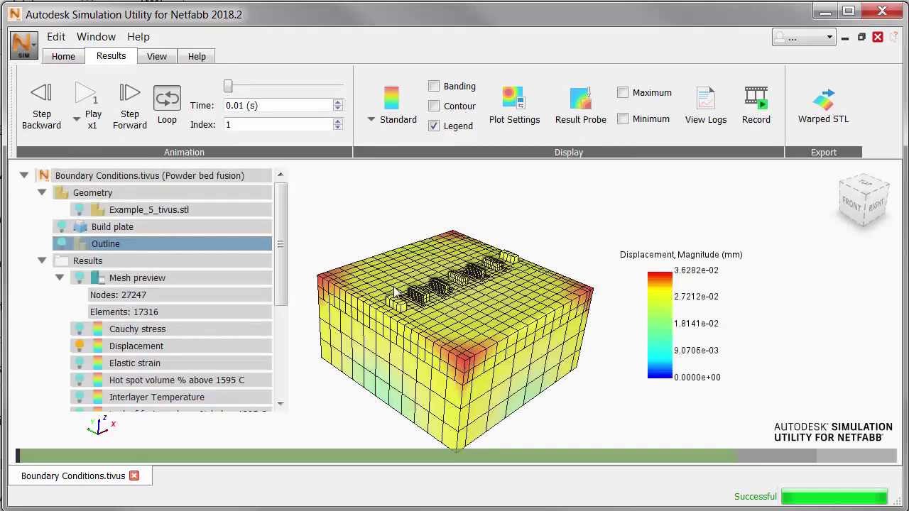
left_click_drag(281, 243, 274, 327)
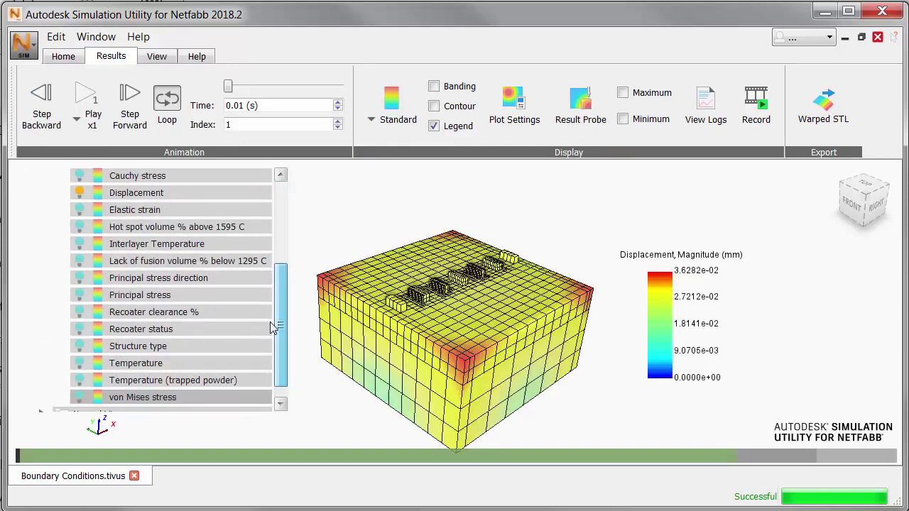
Step: Animate the Temperature (trapped powder) result to the 4378.97 s step, spanning 28.54–123.32 °C
left_click(80, 380)
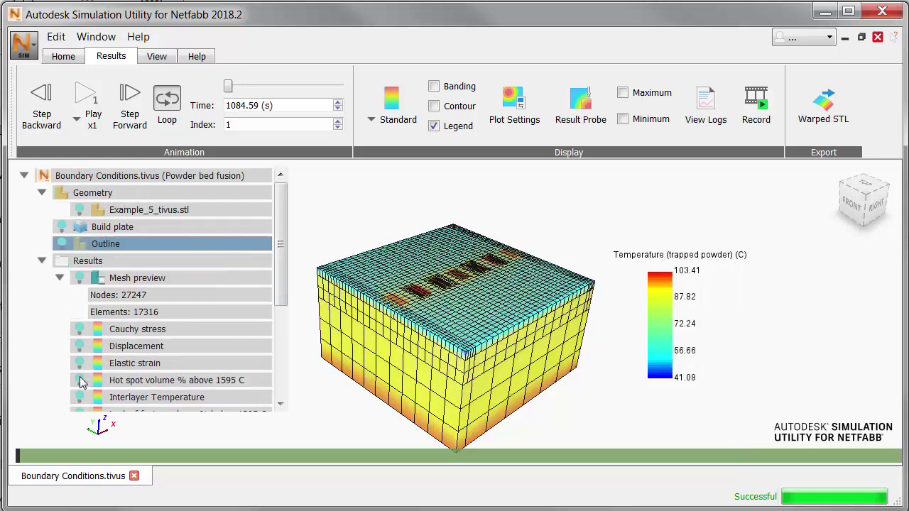
left_click_drag(280, 274, 280, 368)
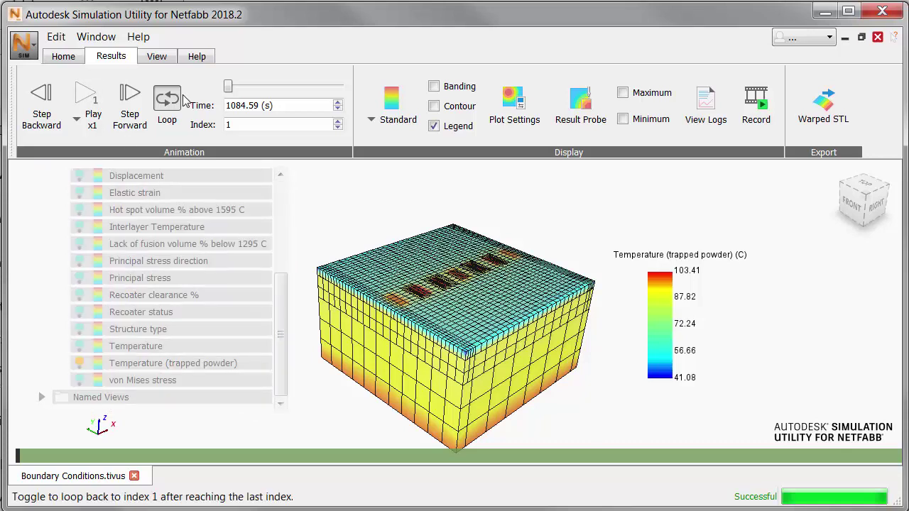
left_click(85, 97)
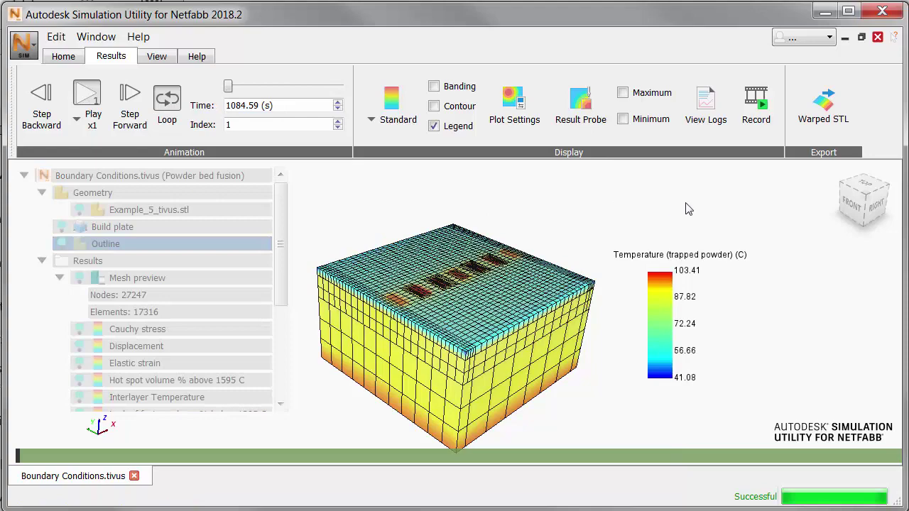
left_click_drag(874, 203, 873, 225)
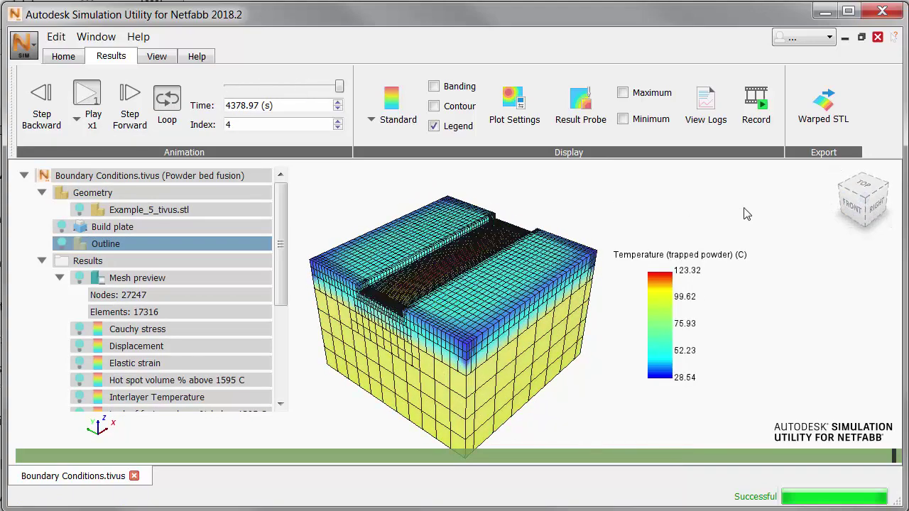